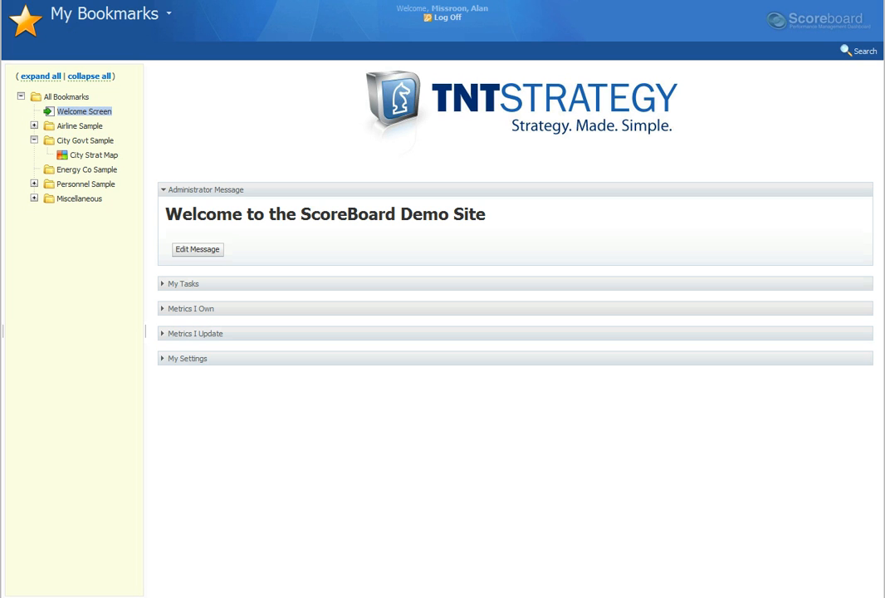
Step: Create a new dashboard named "Stakeholder Summary" for the City Govt organization
left_click(108, 14)
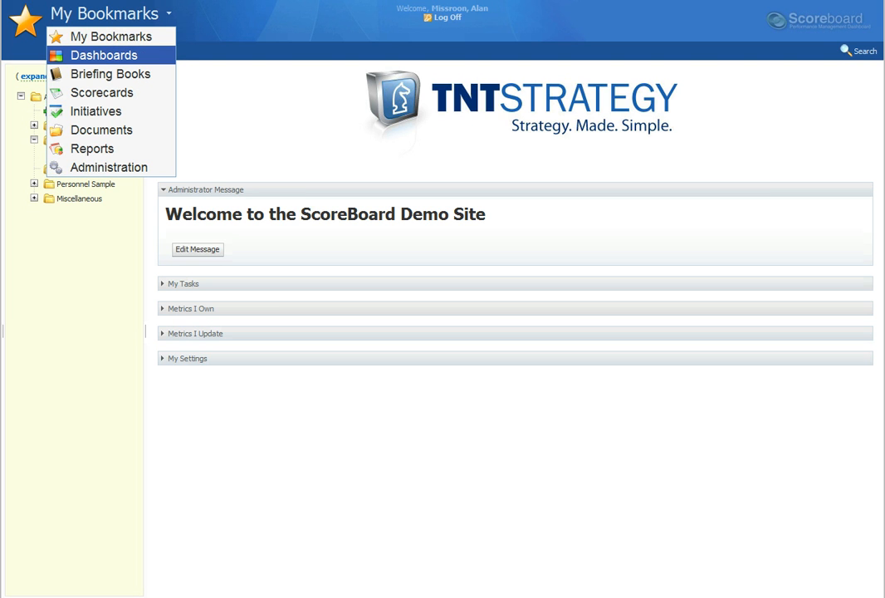
left_click(103, 55)
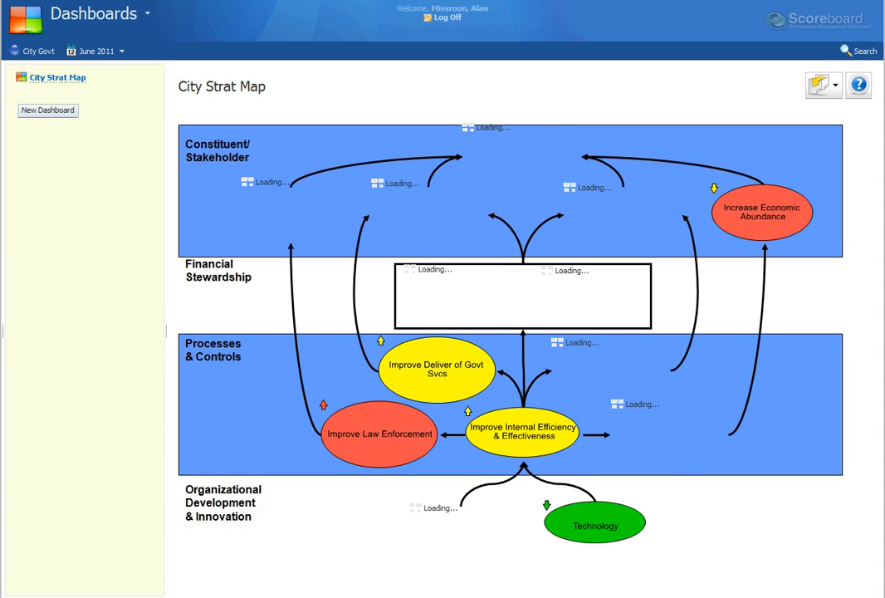
left_click(48, 111)
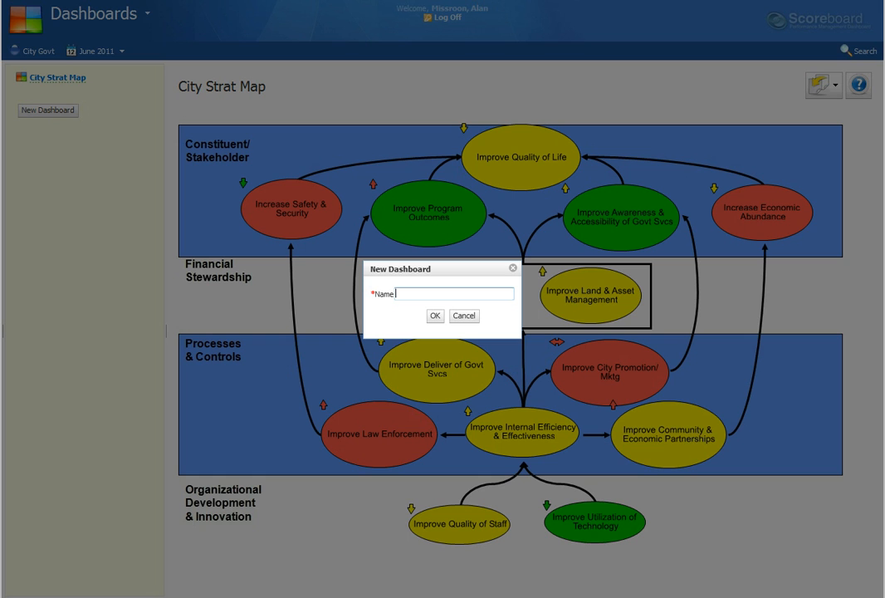
type("Stakeholder Summary")
key("Return")
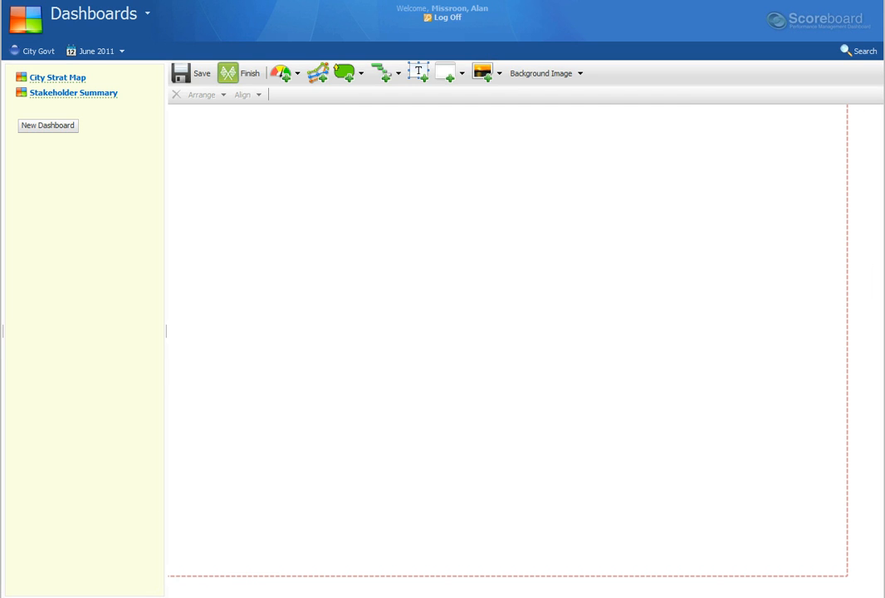
Step: Add a Speedometer gauge for City Govt's Stakeholder perspective and place it in the upper left part of the canvas
left_click(281, 73)
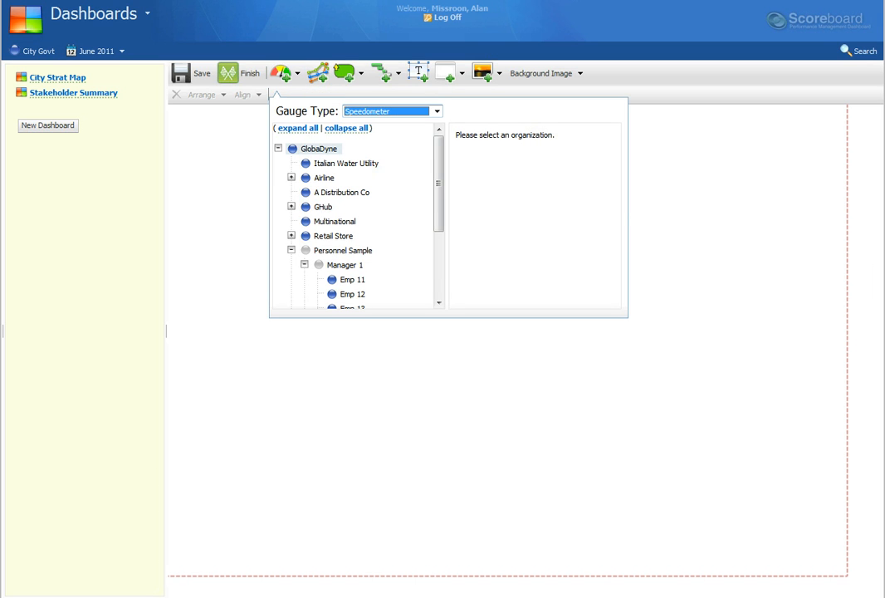
left_click(292, 250)
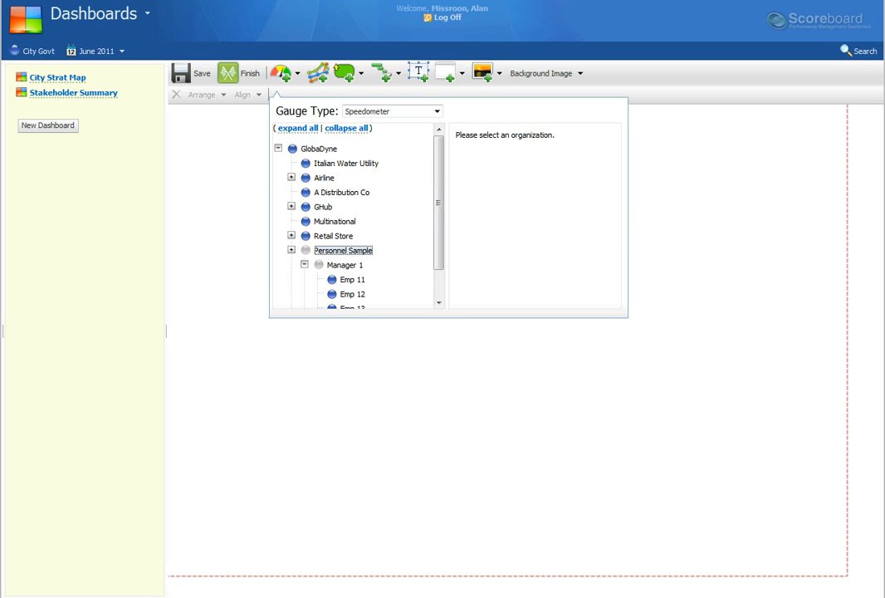
left_click(329, 265)
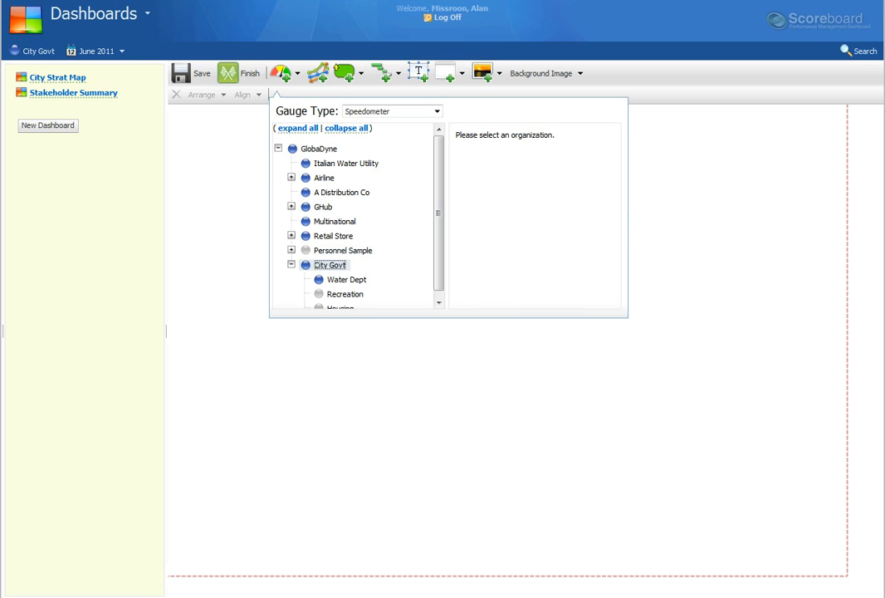
left_click(467, 164)
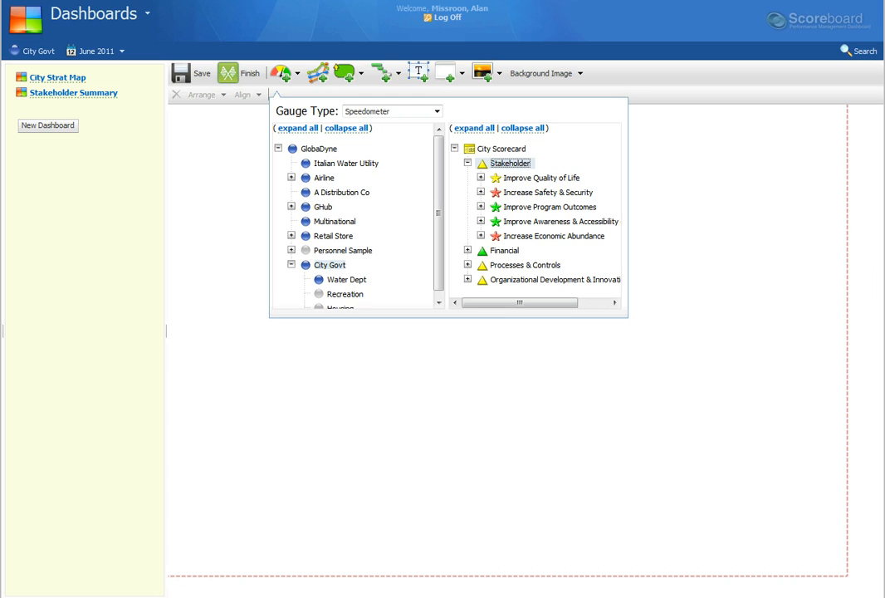
left_click(510, 164)
left_click_drag(225, 179, 354, 269)
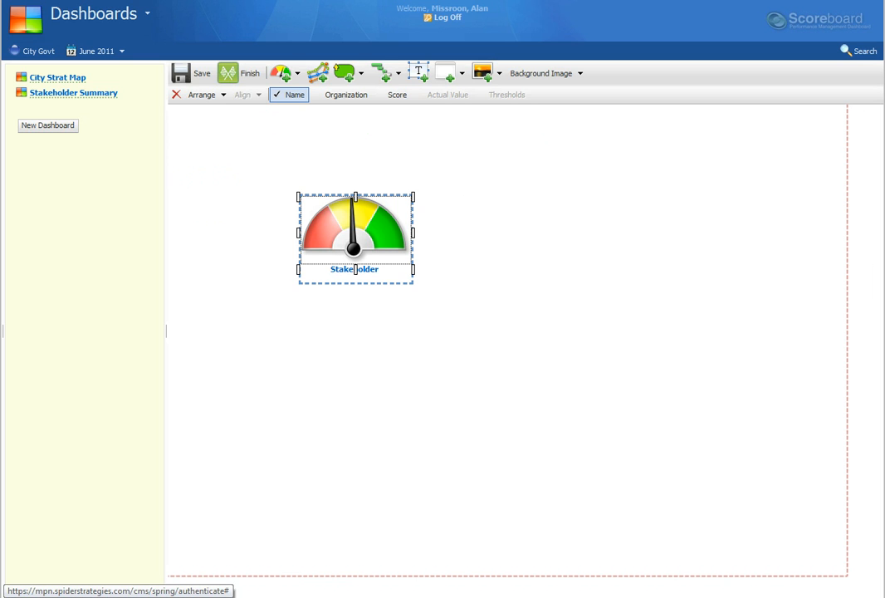
left_click_drag(355, 269, 337, 245)
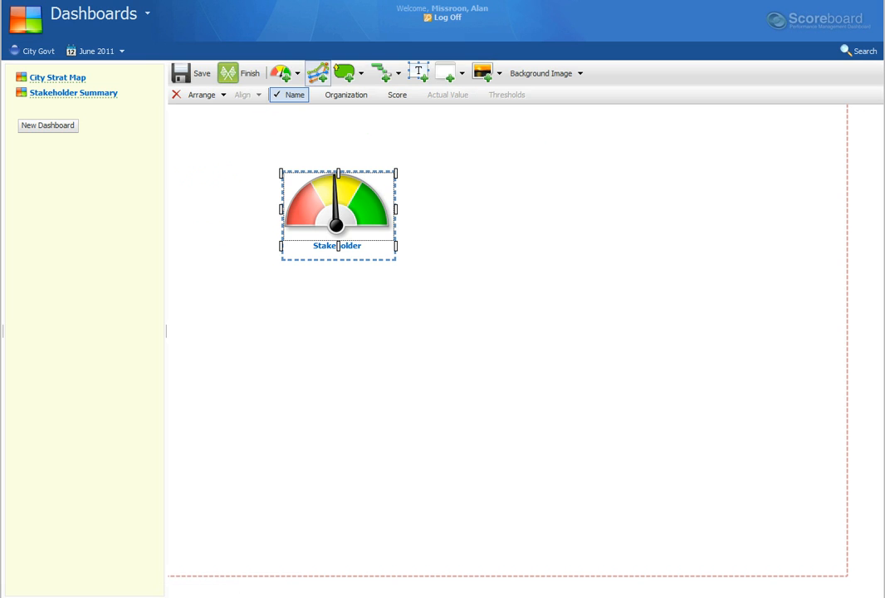
Step: Insert a chart into the dashboard with Line Chart as its type
left_click(318, 74)
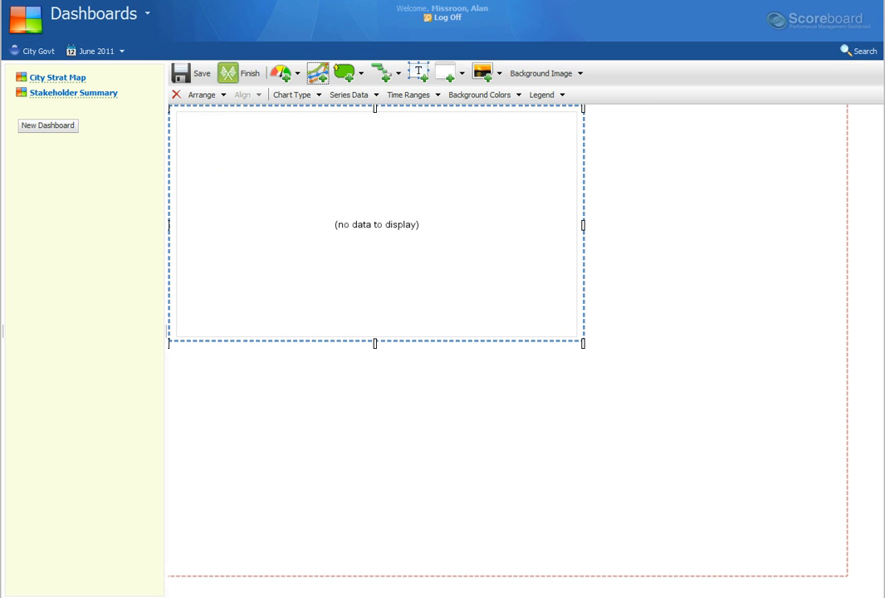
left_click(295, 95)
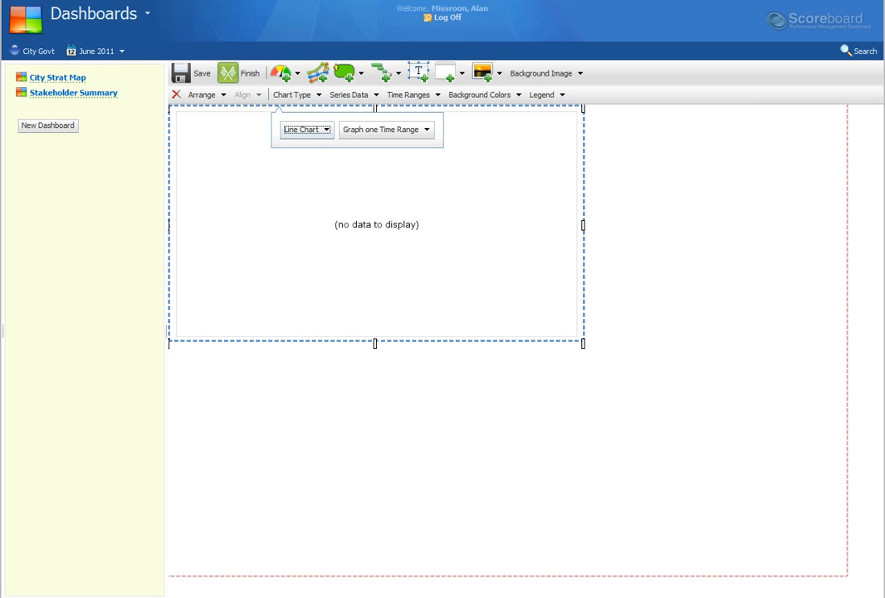
left_click(307, 129)
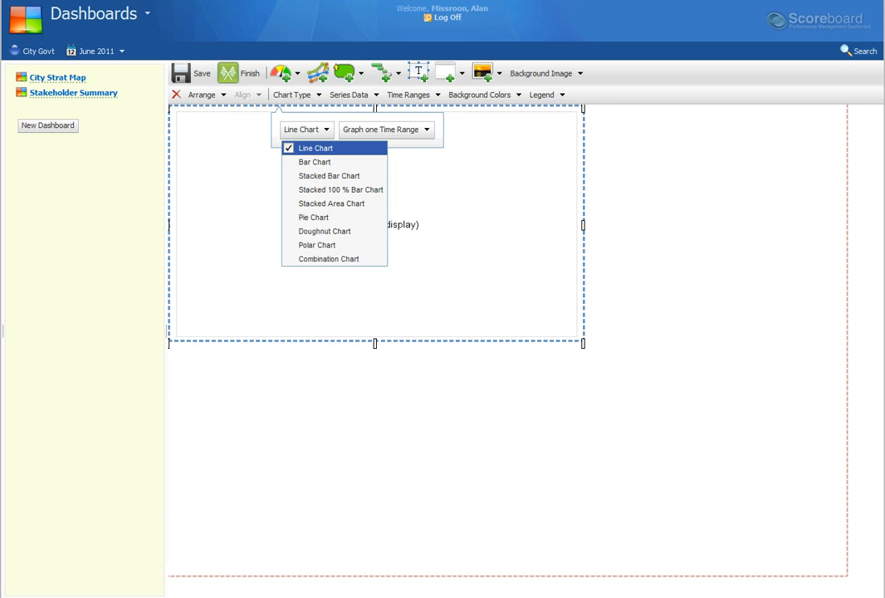
left_click(315, 148)
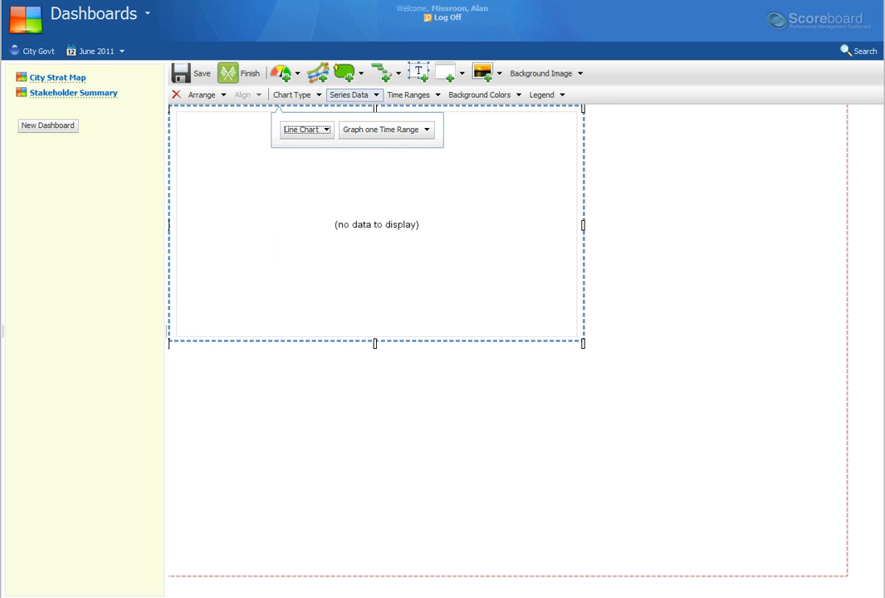
Step: Add City Govt's Stakeholder scorecard object as the line chart's data series
left_click(349, 94)
left_click(382, 129)
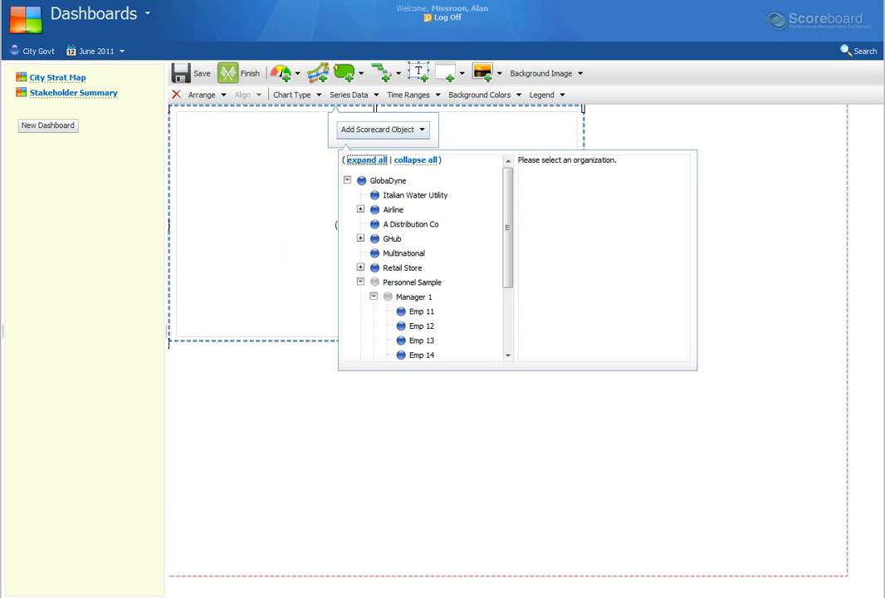
left_click(412, 282)
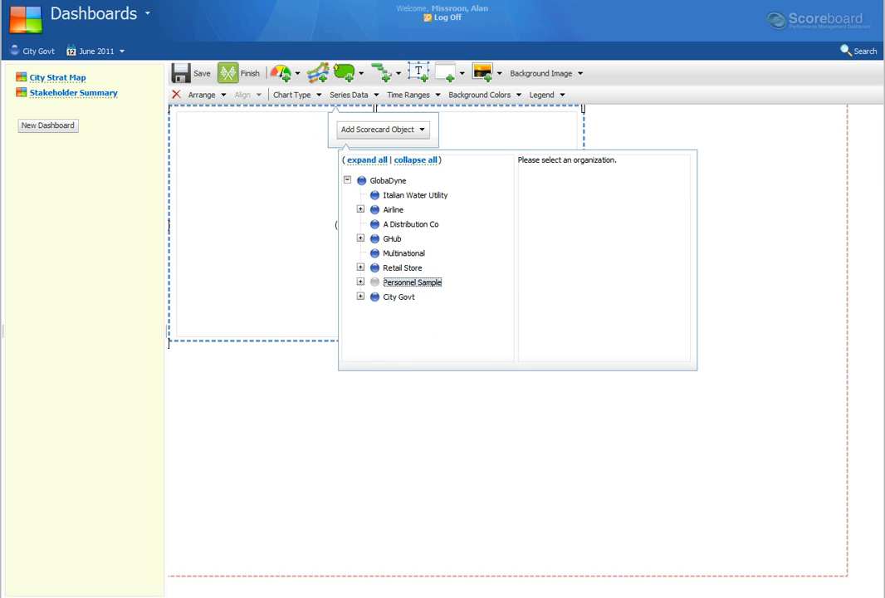
left_click(399, 296)
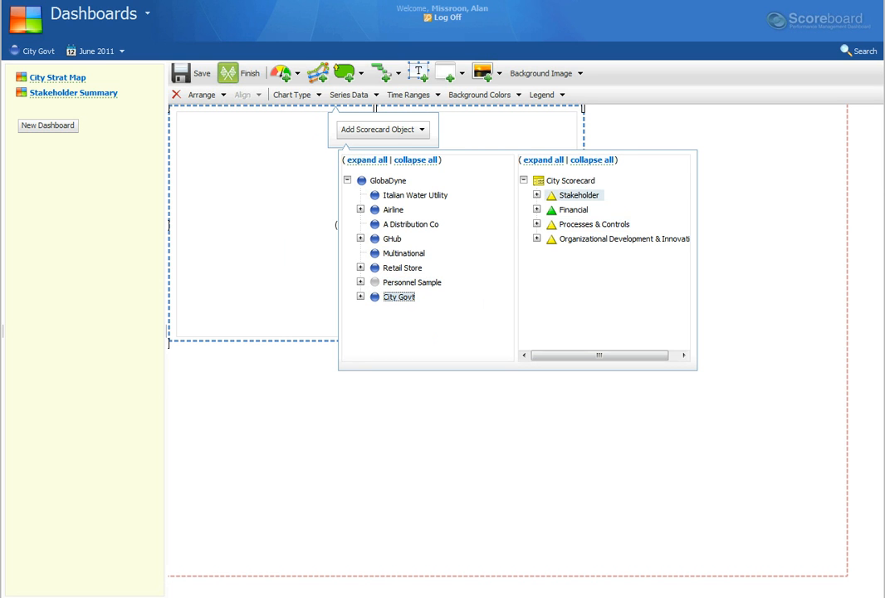
left_click(579, 195)
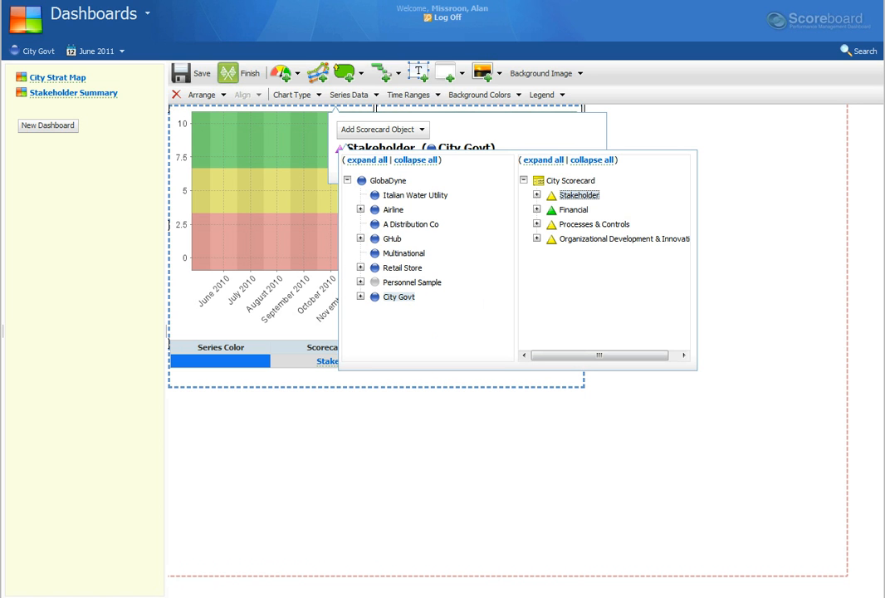
Step: Set the chart's legend to None and its time range to 6 periods earlier through the selected period
left_click(543, 94)
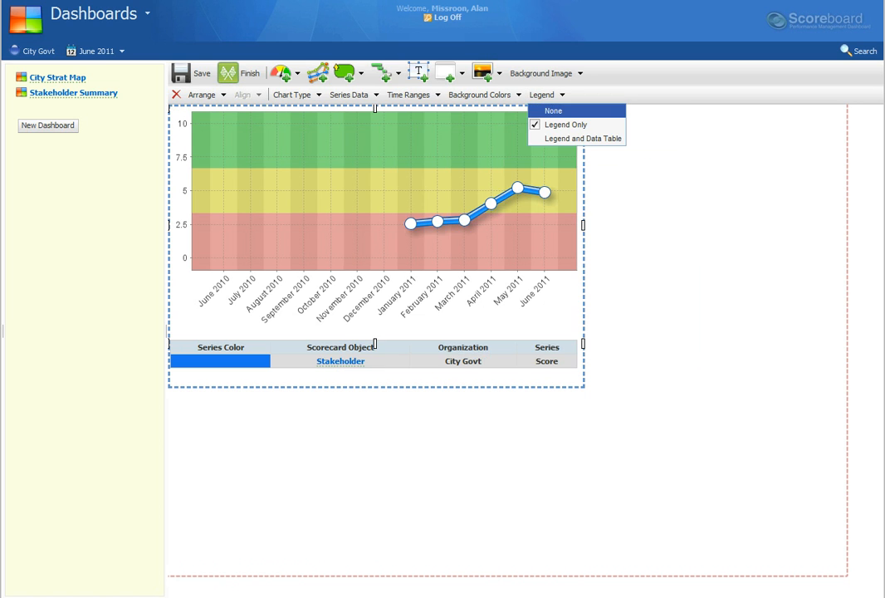
left_click(554, 110)
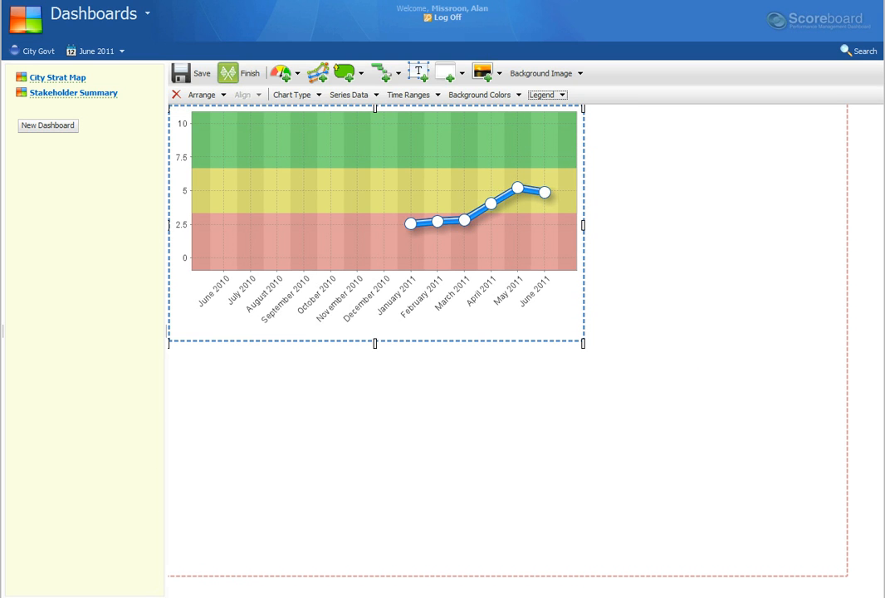
left_click(409, 95)
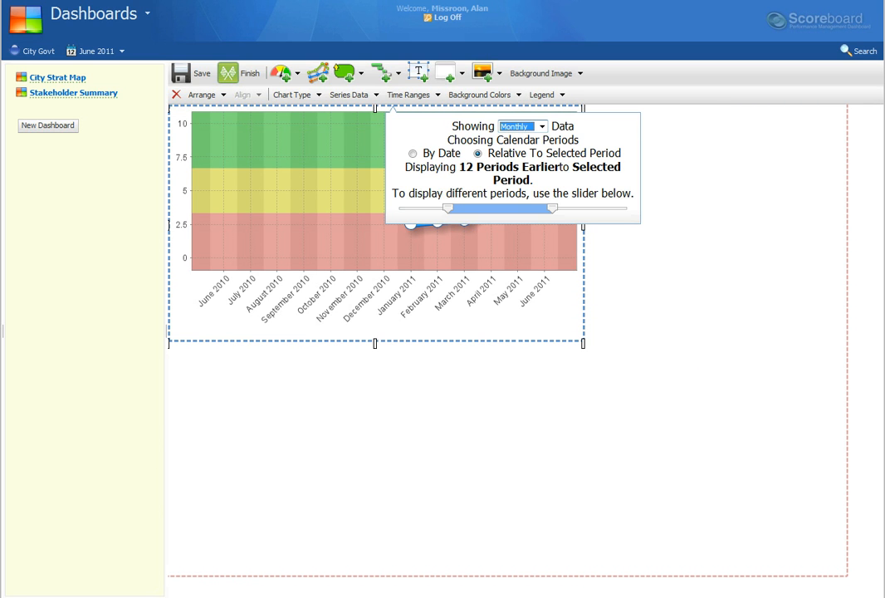
left_click_drag(448, 208, 500, 208)
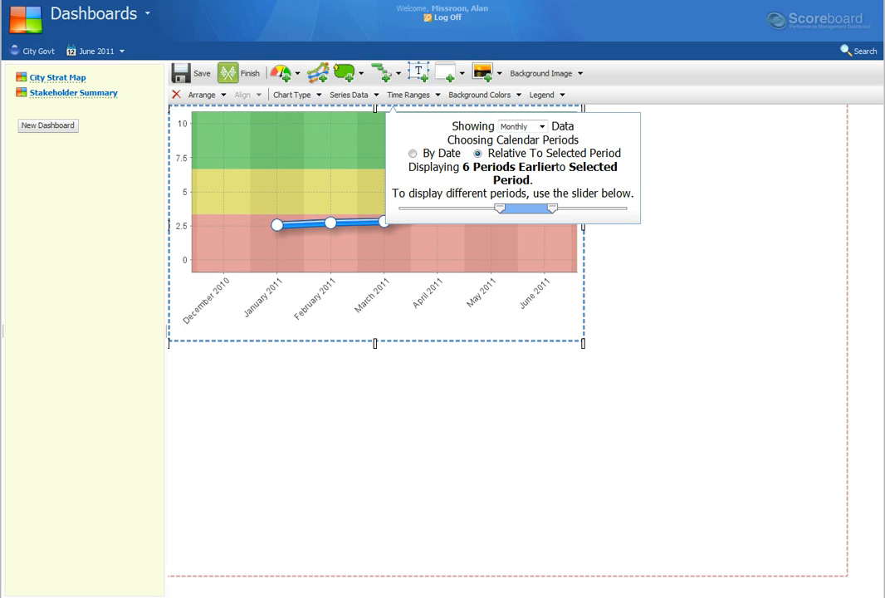
Step: Place the line chart beside the Stakeholder speedometer and shrink it to roughly half its height and a narrower width
left_click_drag(349, 249, 606, 264)
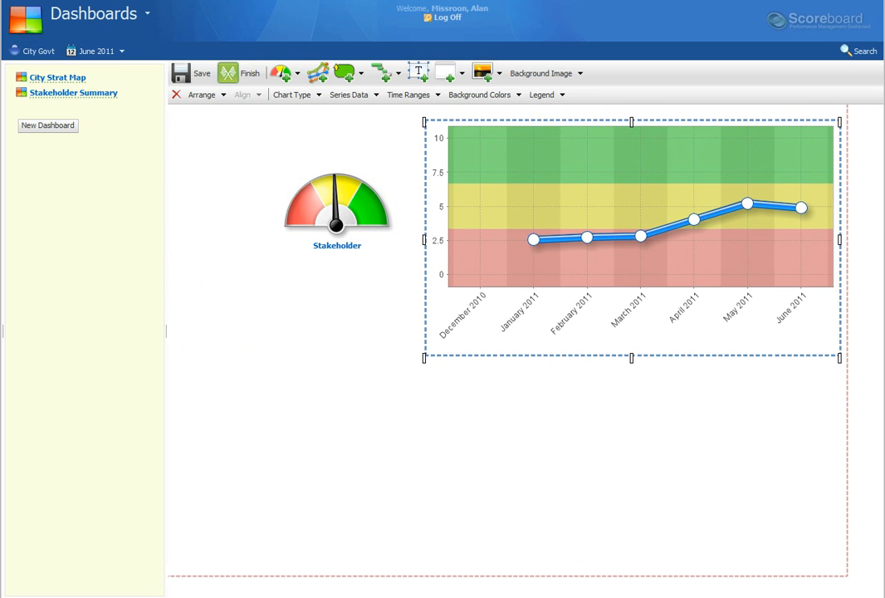
left_click_drag(840, 358, 755, 311)
left_click_drag(589, 311, 590, 243)
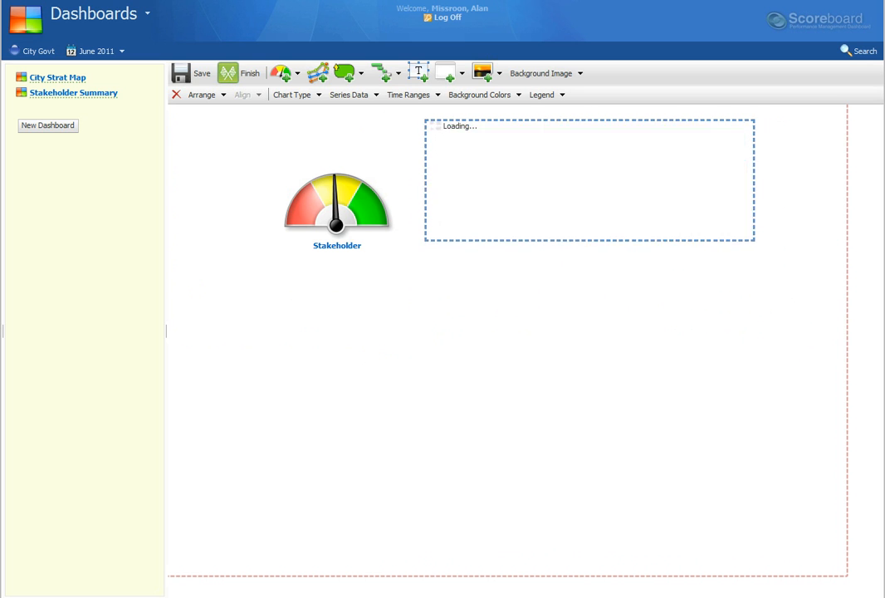
left_click_drag(591, 185, 630, 216)
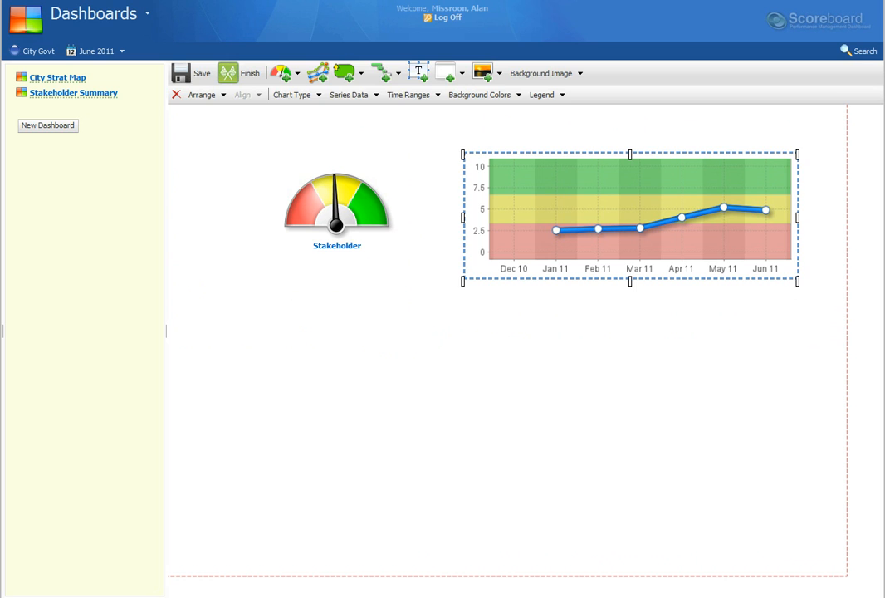
key("Escape")
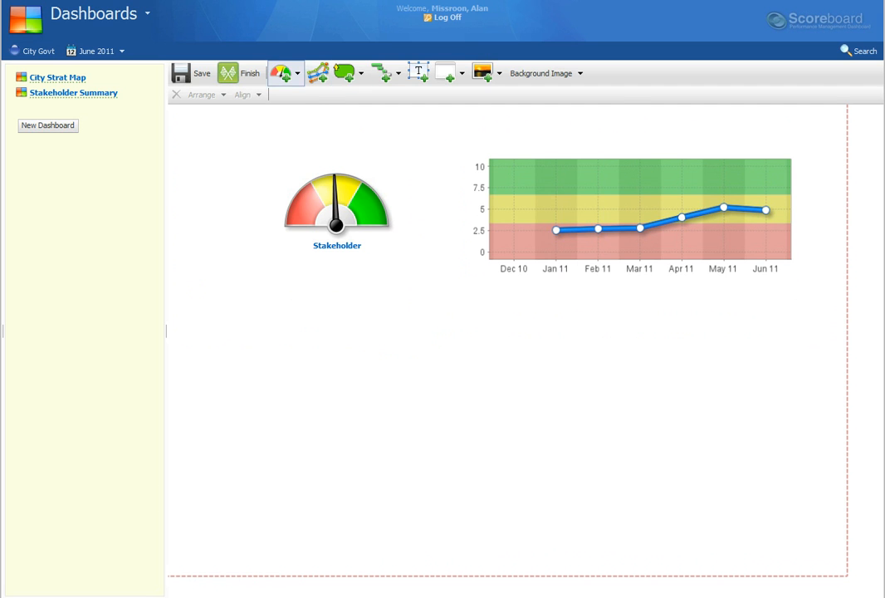
Step: Add a Vertical Bullet or Slider gauge for Improve Quality of Life at the canvas's lower left and shift the speedometer and chart up and left
left_click(282, 73)
left_click(391, 110)
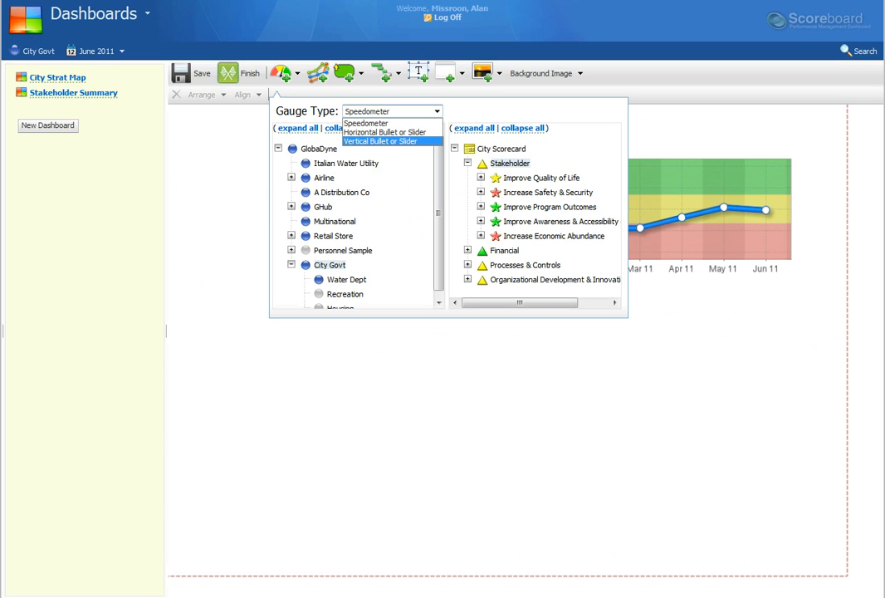
left_click(390, 141)
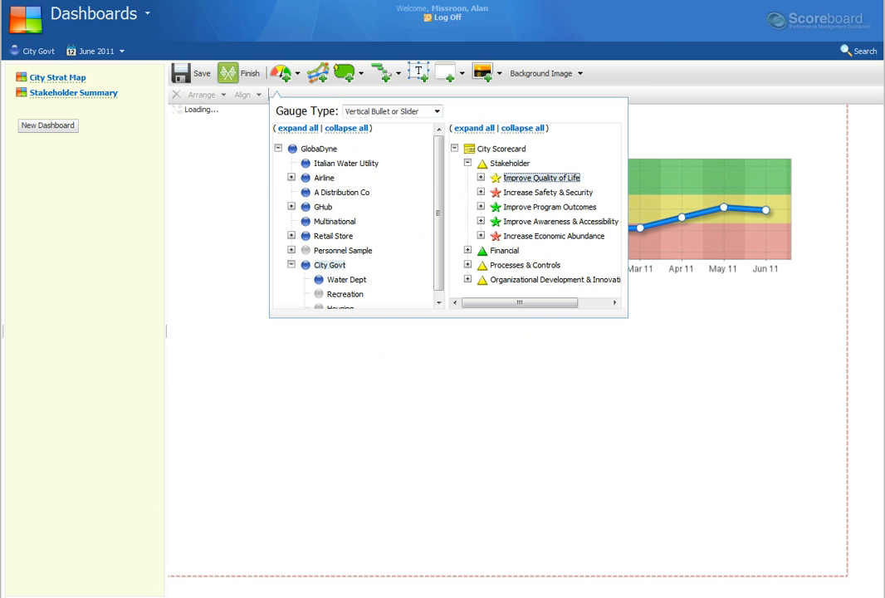
left_click(540, 178)
left_click_drag(236, 250, 245, 423)
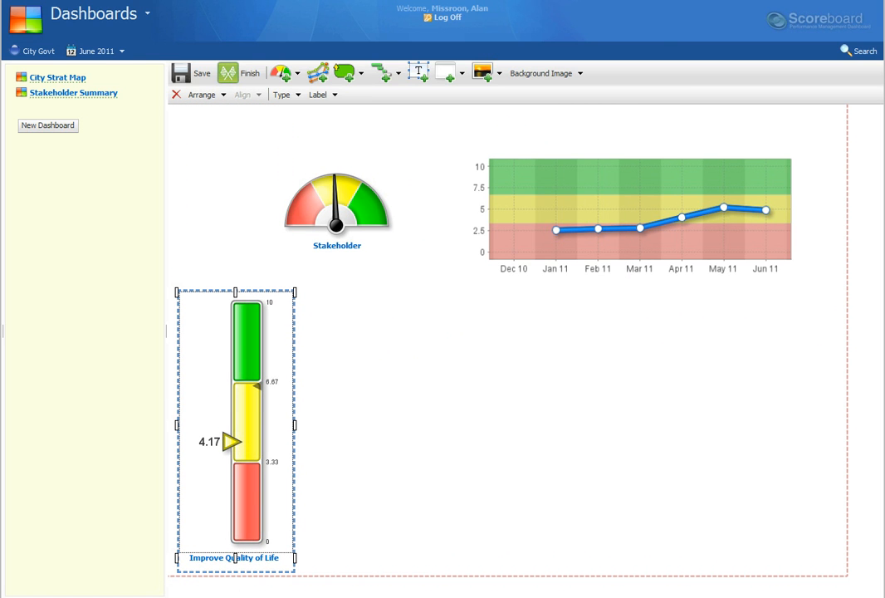
left_click_drag(337, 207, 300, 199)
left_click_drag(594, 212, 526, 195)
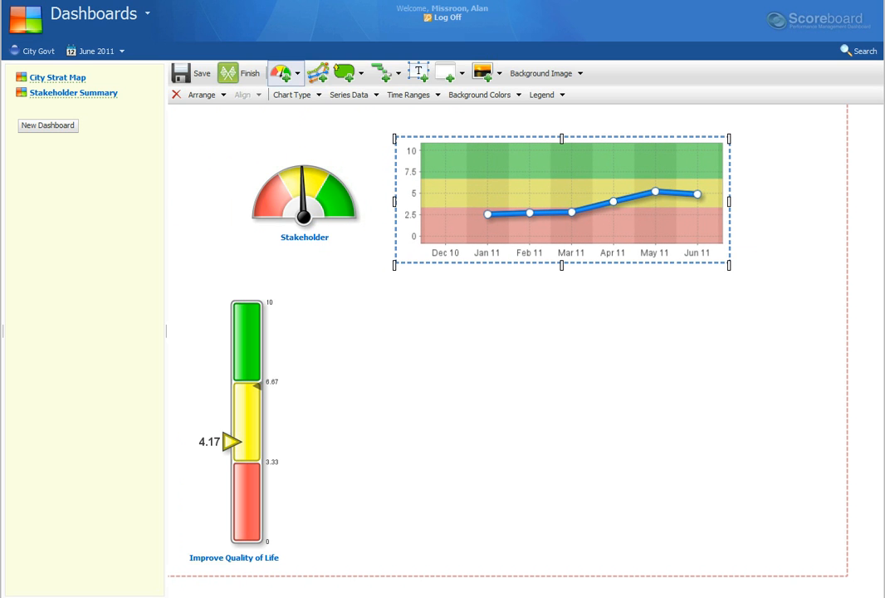
Step: Line up vertical gauges for Increase Safety & Security, Improve Program Outcomes and Improve Awareness & Accessibility of Govt Svcs beside the Improve Quality of Life gauge
left_click(282, 73)
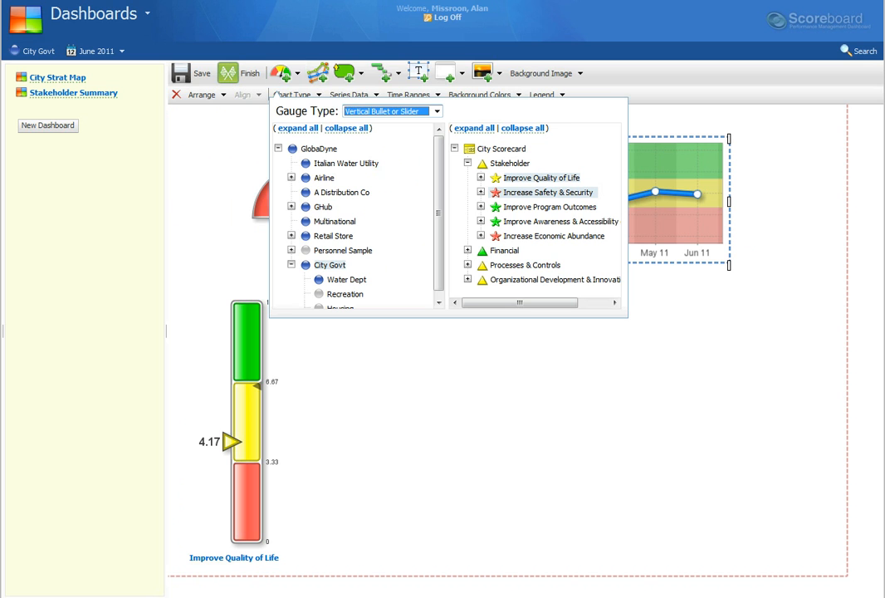
left_click(548, 192)
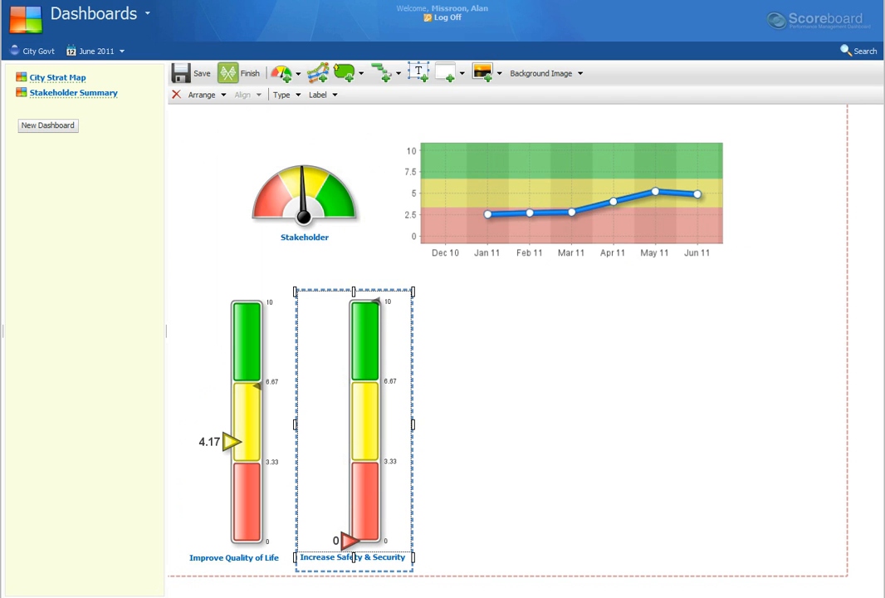
left_click(285, 74)
left_click(550, 207)
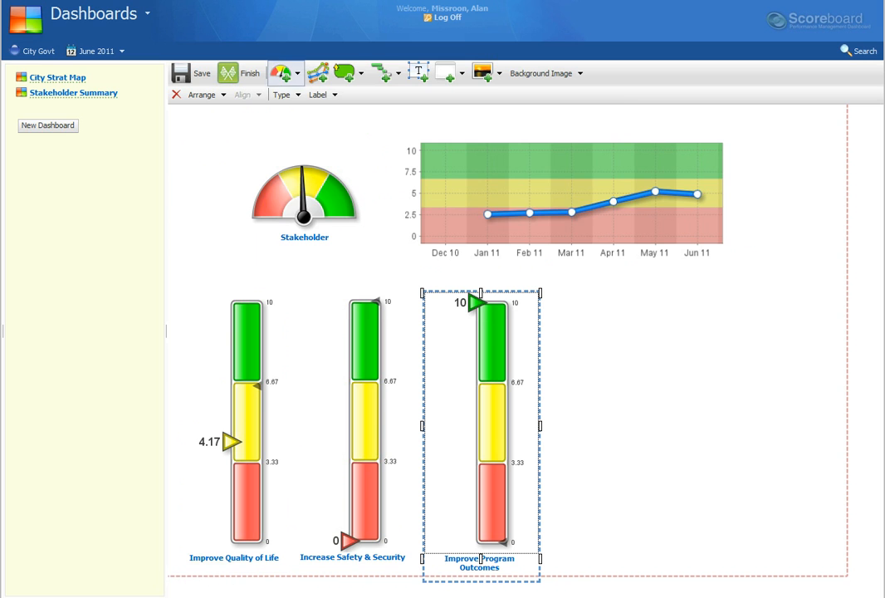
left_click(284, 73)
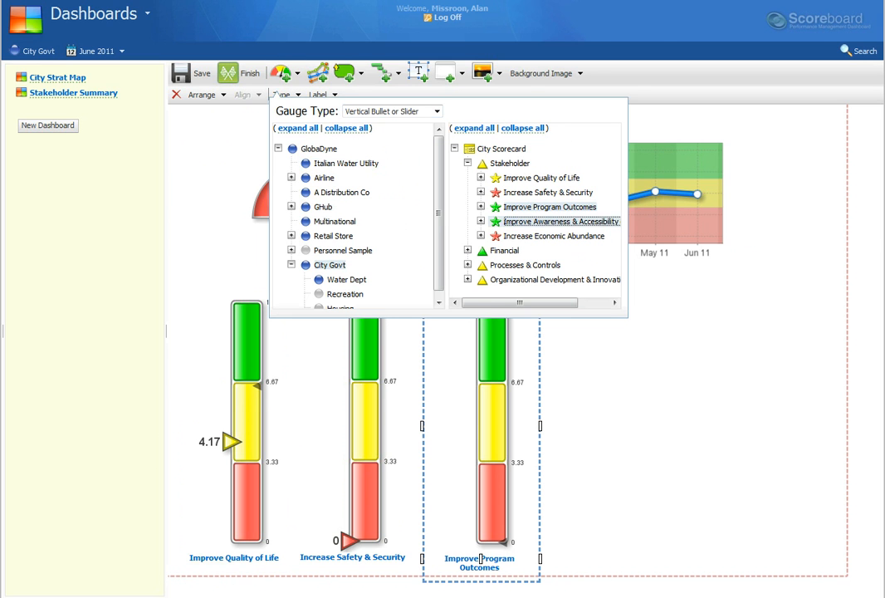
left_click(561, 221)
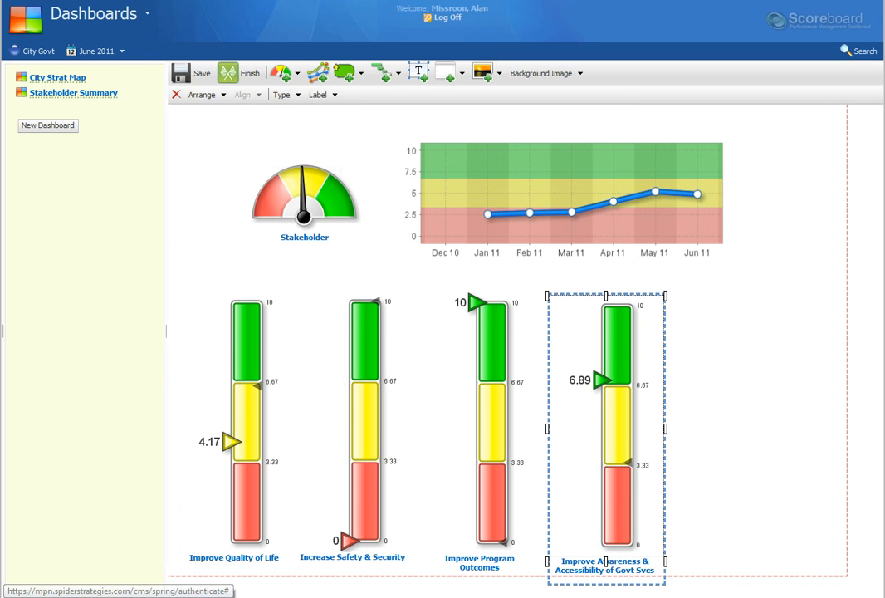
Step: Add a Vertical Bullet or Slider gauge for Increase Economic Abundance at the far end of the stakeholder gauge row
left_click(284, 74)
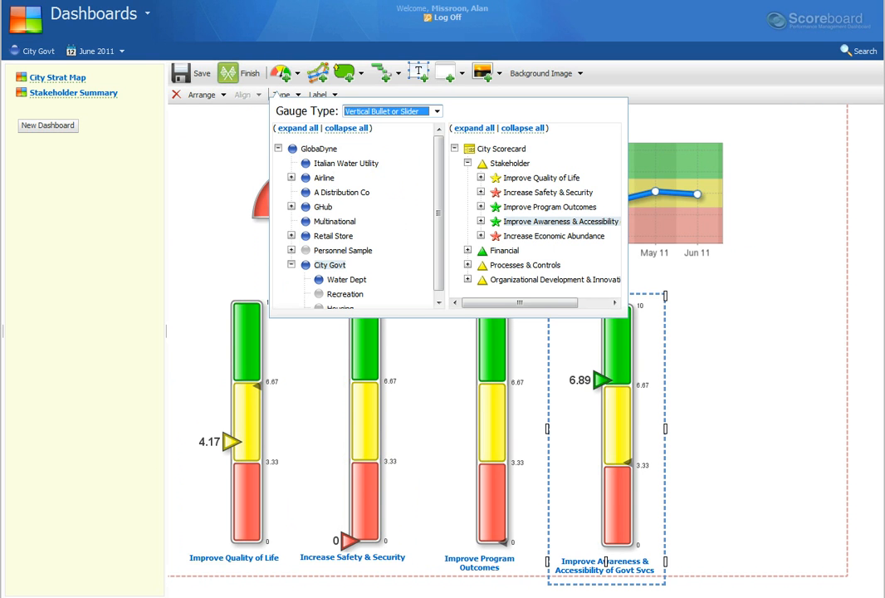
left_click(554, 236)
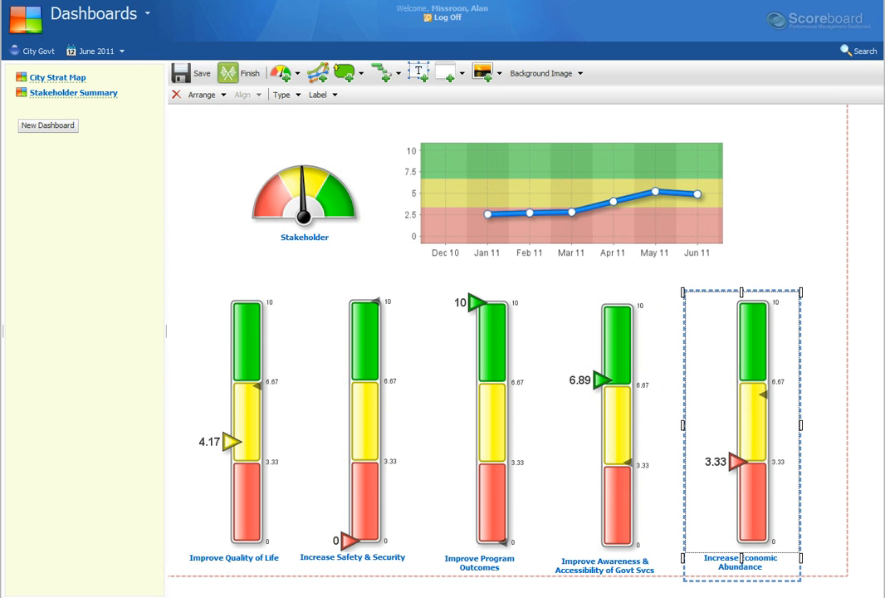
key("Escape")
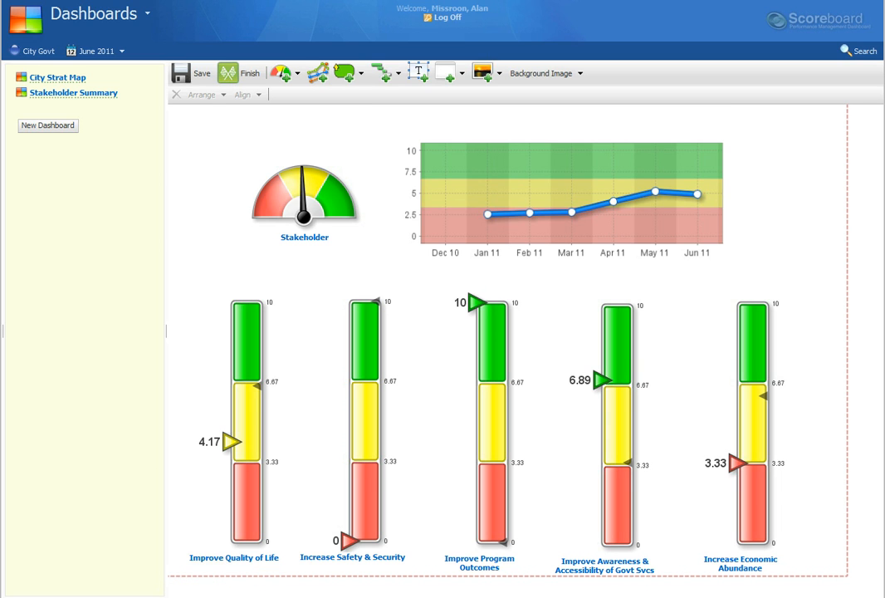
Step: Add a text box reading "Summary of Stakeholder Performance" and widen it so the text fits on one line
left_click(418, 72)
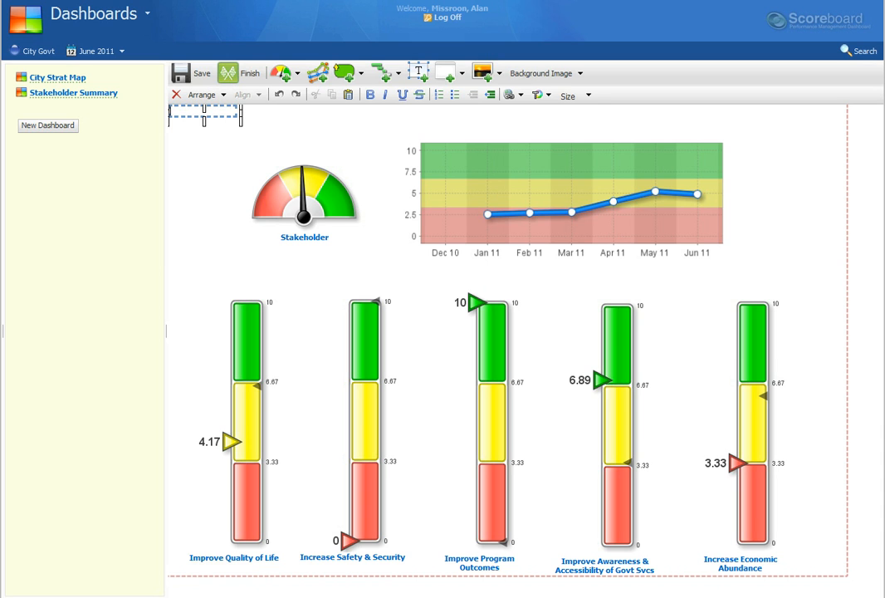
type("Summary of Stakeholder")
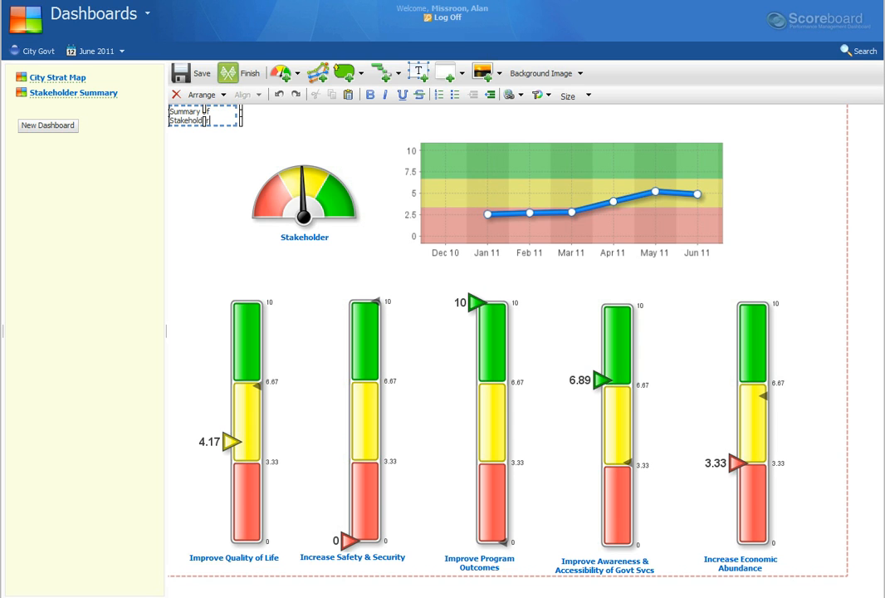
type(" Performance")
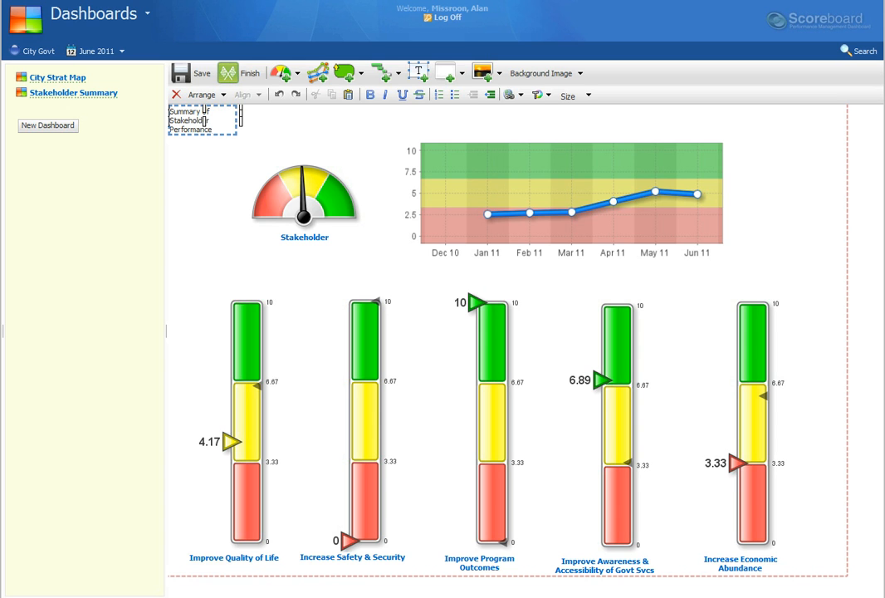
left_click_drag(241, 117, 402, 123)
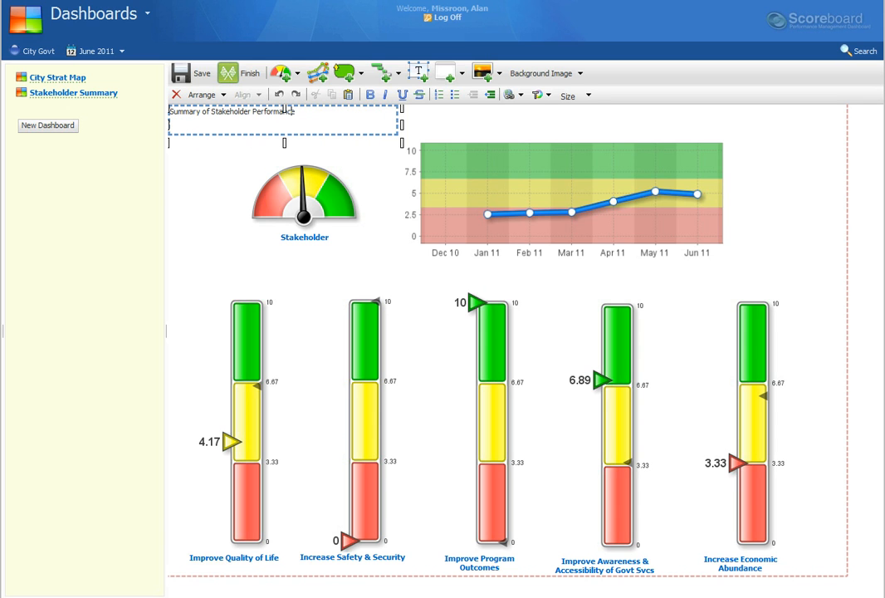
Step: Set the whole "Summary of Stakeholder Performance" text to 18pt
triple_click(284, 109)
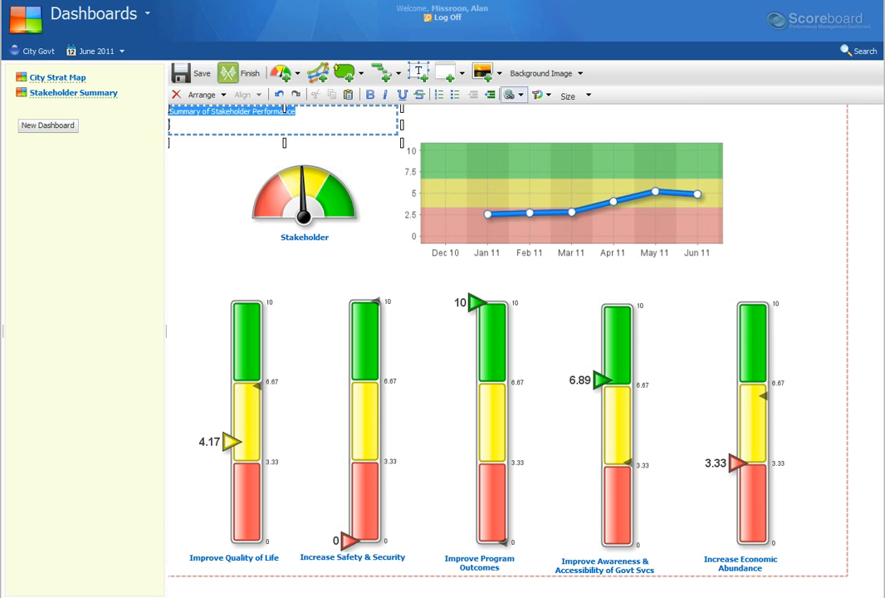
left_click(573, 96)
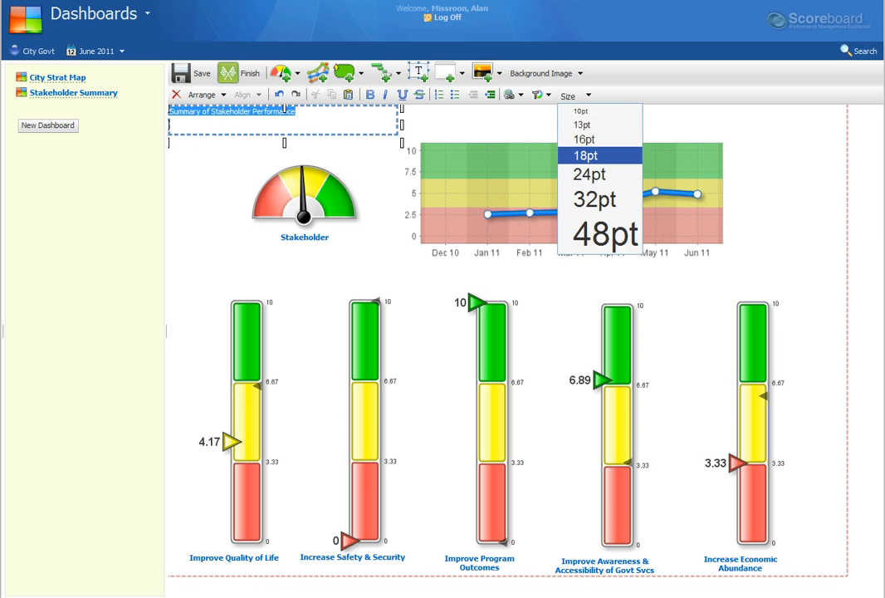
left_click(585, 155)
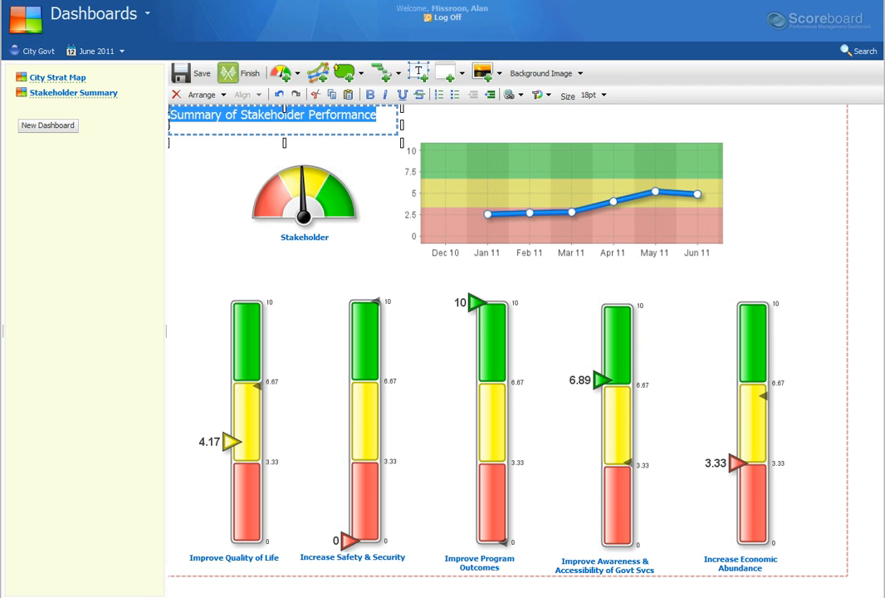
left_click(316, 116)
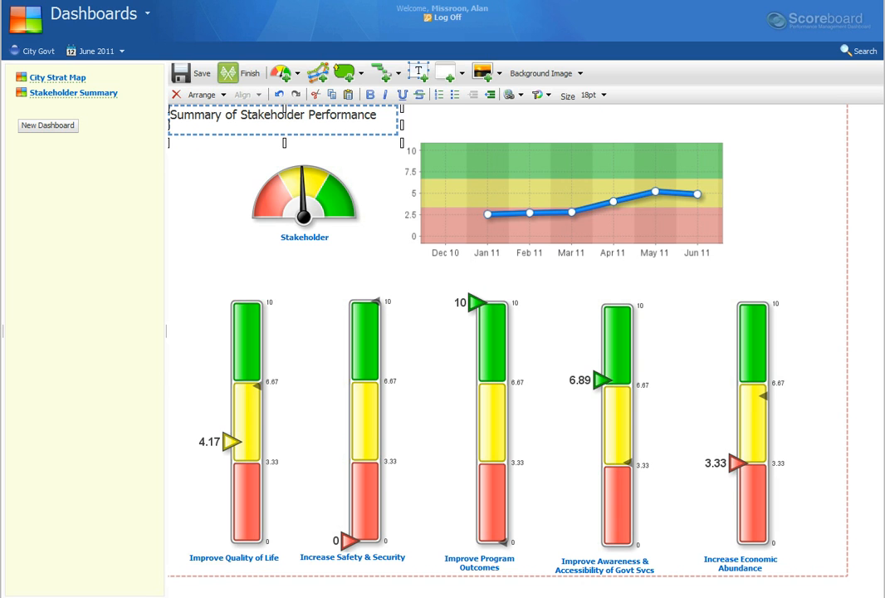
key("Escape")
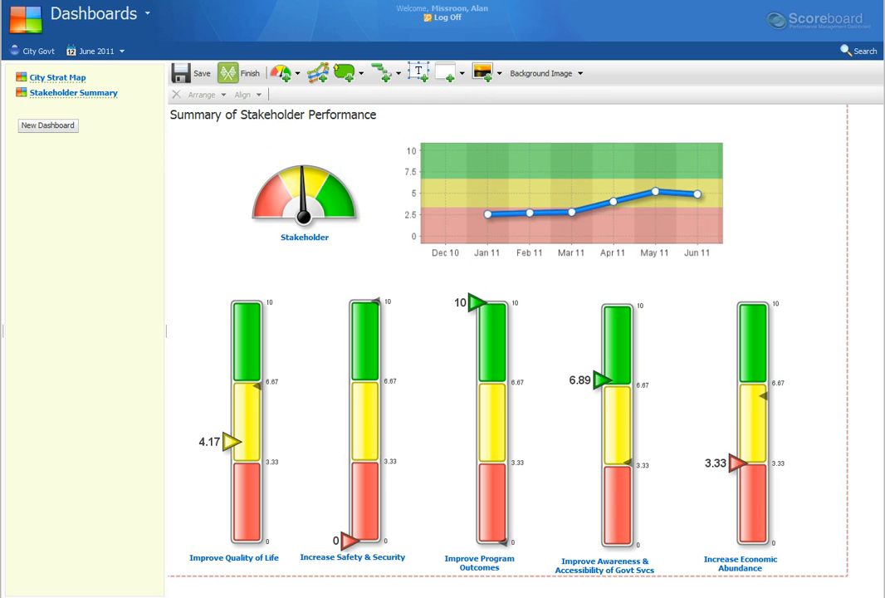
Step: Move the "Summary of Stakeholder Performance" title to the upper middle of the canvas, above the speedometer and line chart
left_click(273, 116)
left_click_drag(273, 116, 460, 121)
key("Escape")
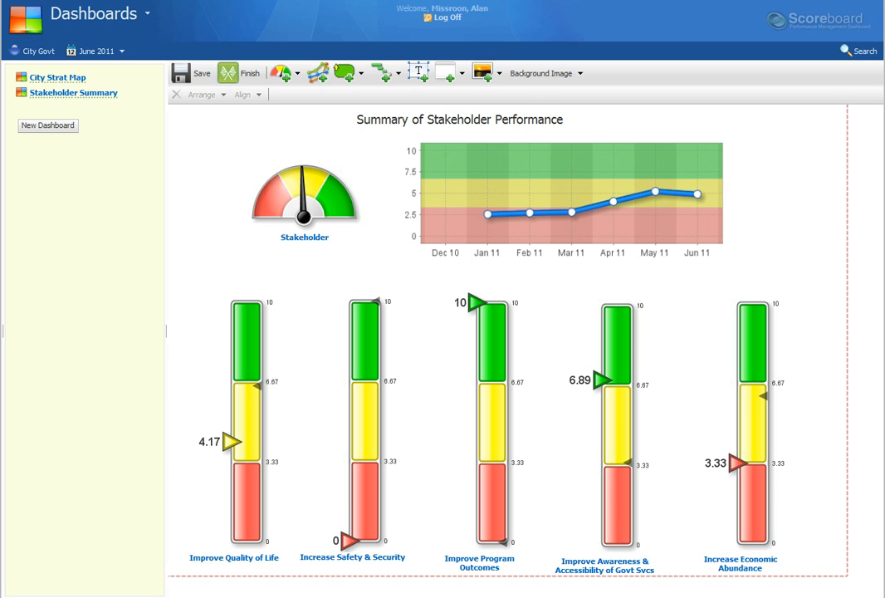
Step: Finish editing the dashboard with its changes saved, and add it to My Bookmarks with the description Stakeholder Summary
left_click(241, 73)
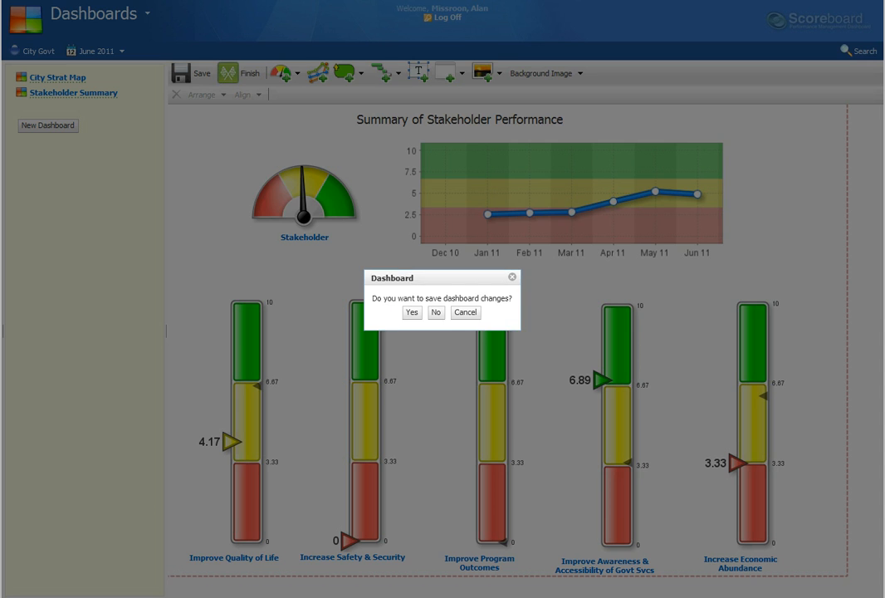
key("Return")
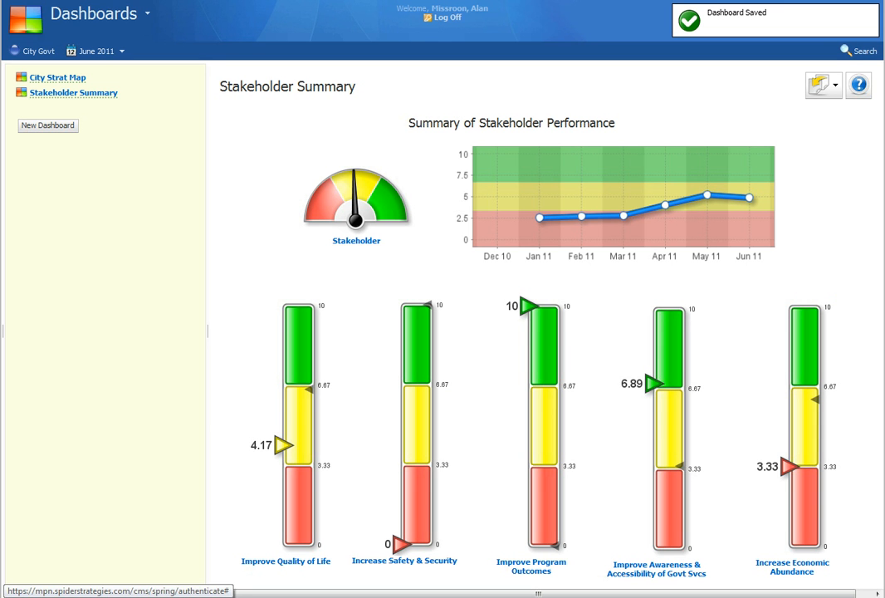
left_click(824, 84)
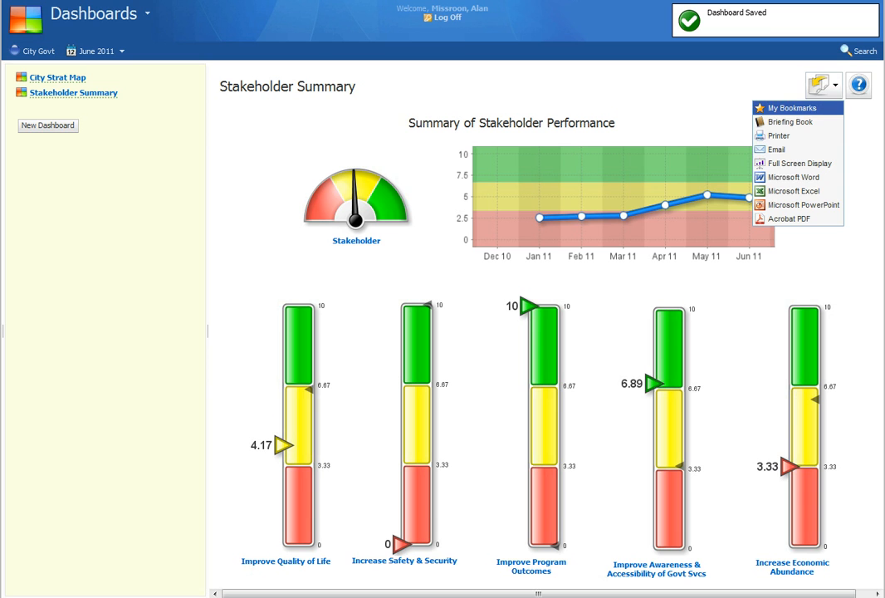
left_click(789, 108)
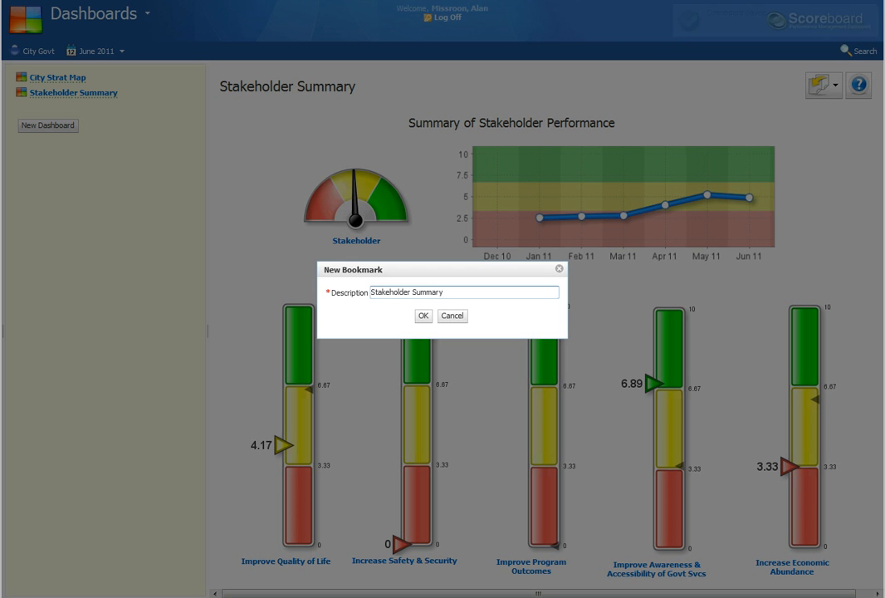
left_click(422, 314)
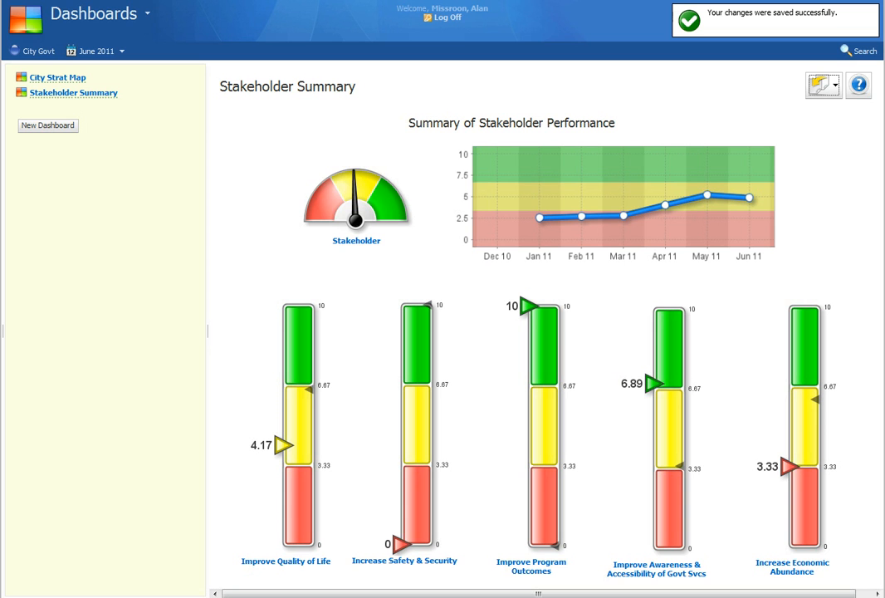
Step: Move the Stakeholder Summary bookmark into the City Govt Sample folder of My Bookmarks, below City Strat Map
left_click(94, 14)
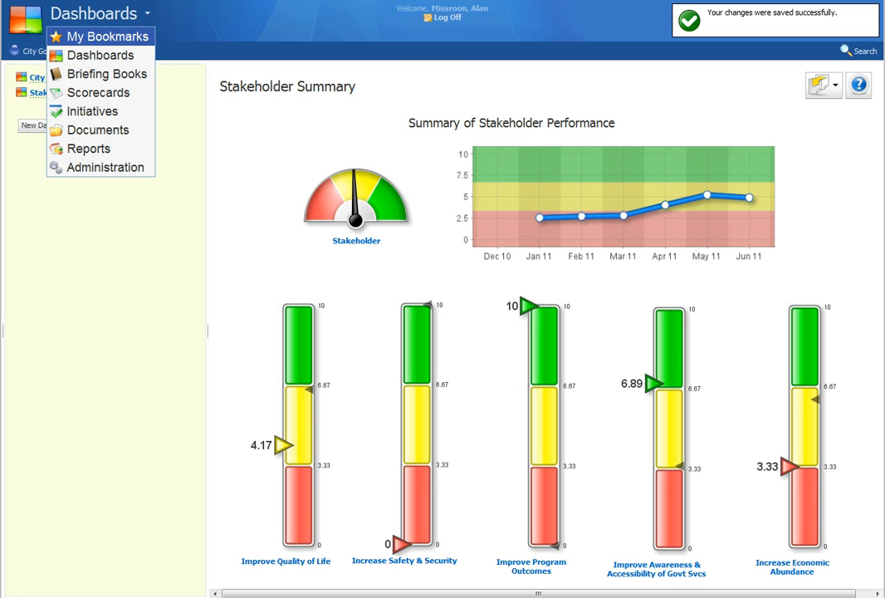
left_click(107, 37)
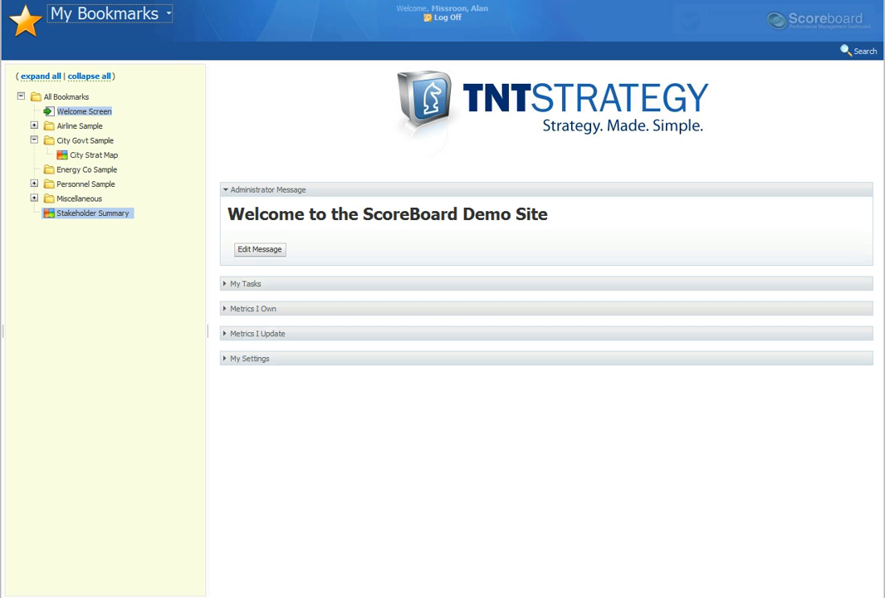
left_click_drag(92, 212, 94, 159)
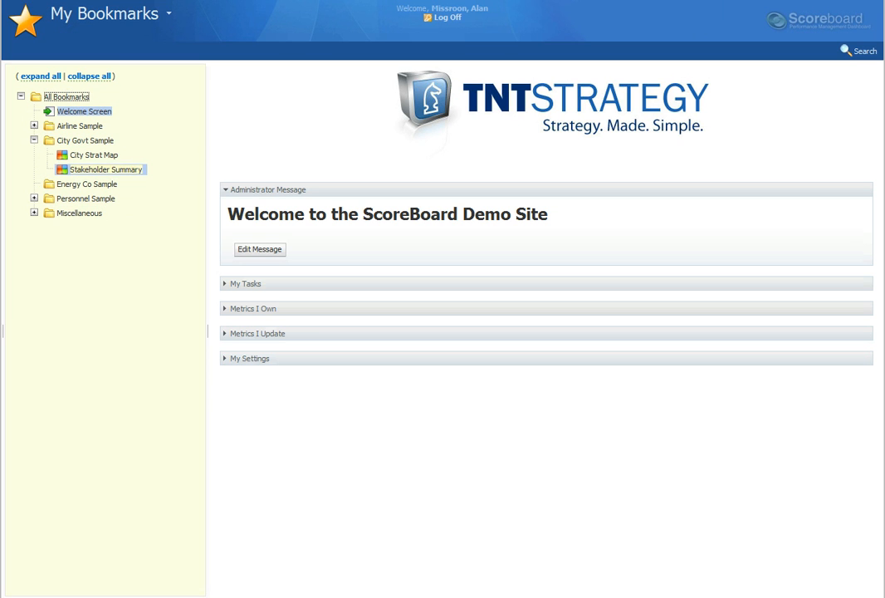